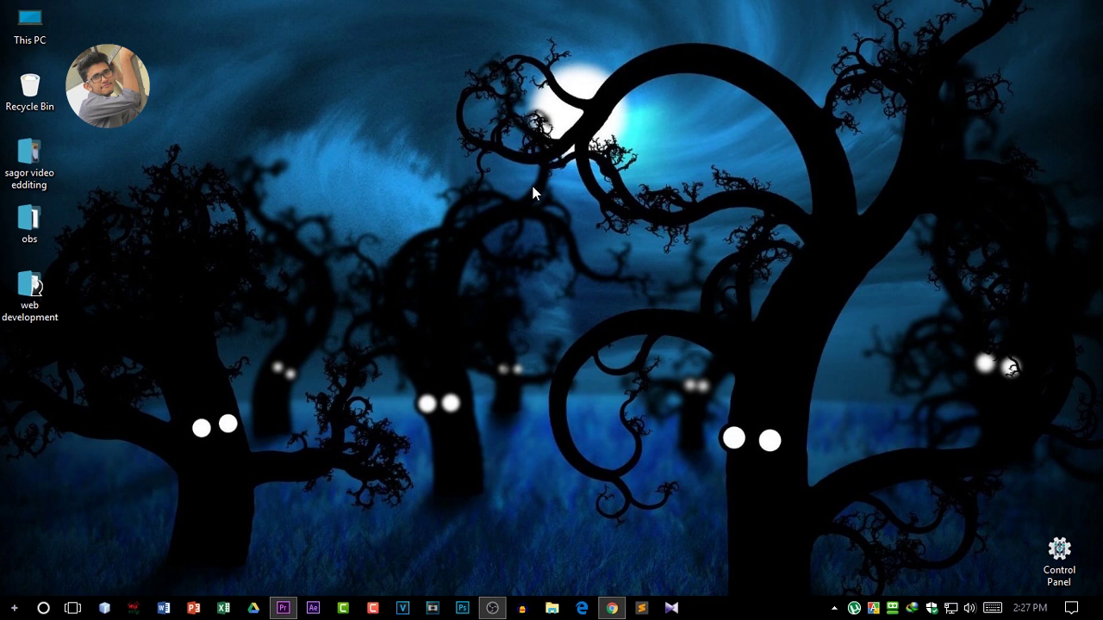
# - Create a folder on the desktop with the default name New folder and move it to a lower spot
pyautogui.rightClick(302, 38)
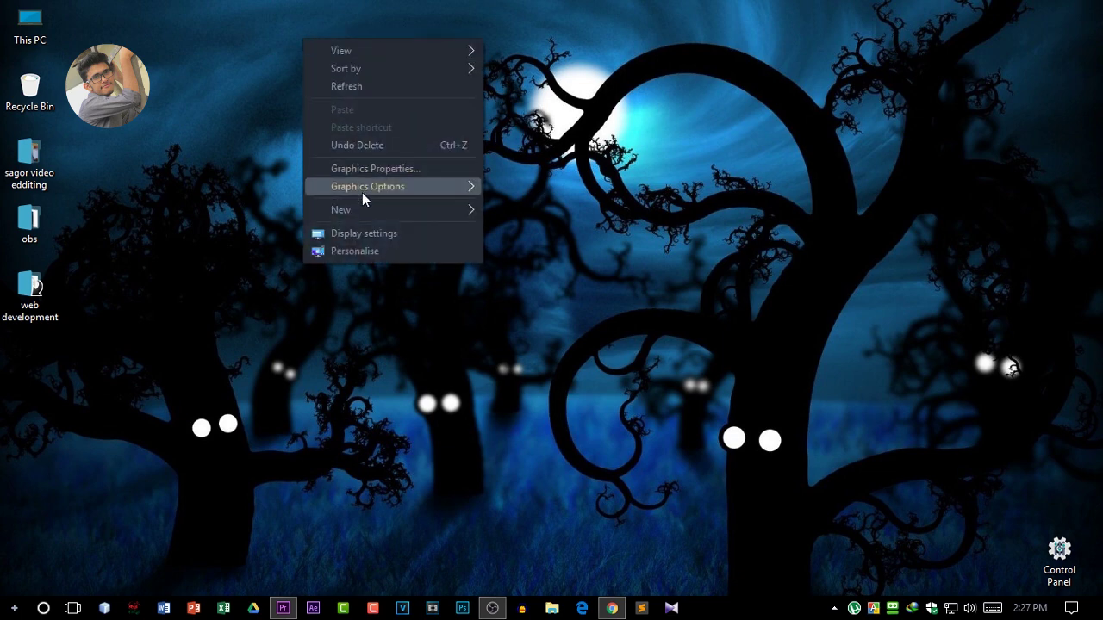
pyautogui.moveTo(430, 210)
pyautogui.click(548, 211)
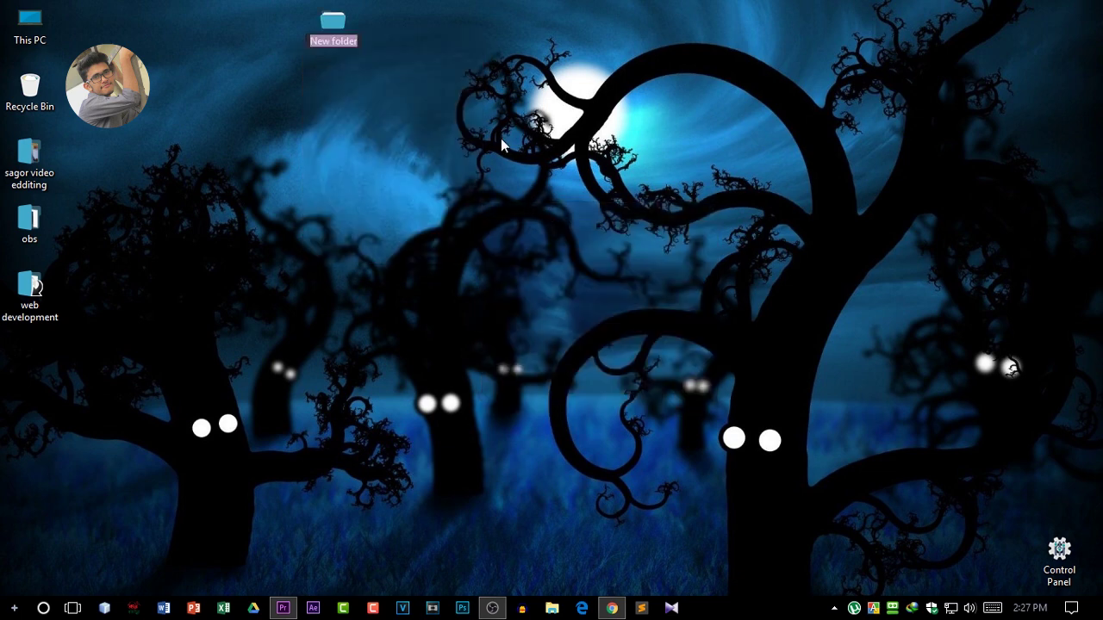
pyautogui.press('Return')
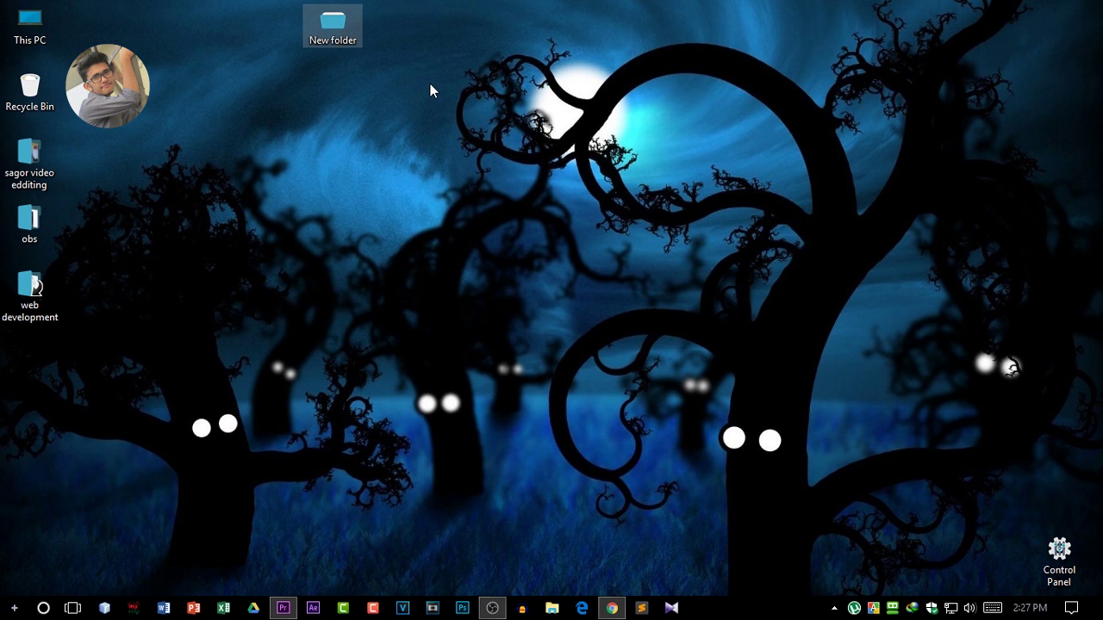
pyautogui.moveTo(329, 167); pyautogui.dragTo(330, 167)
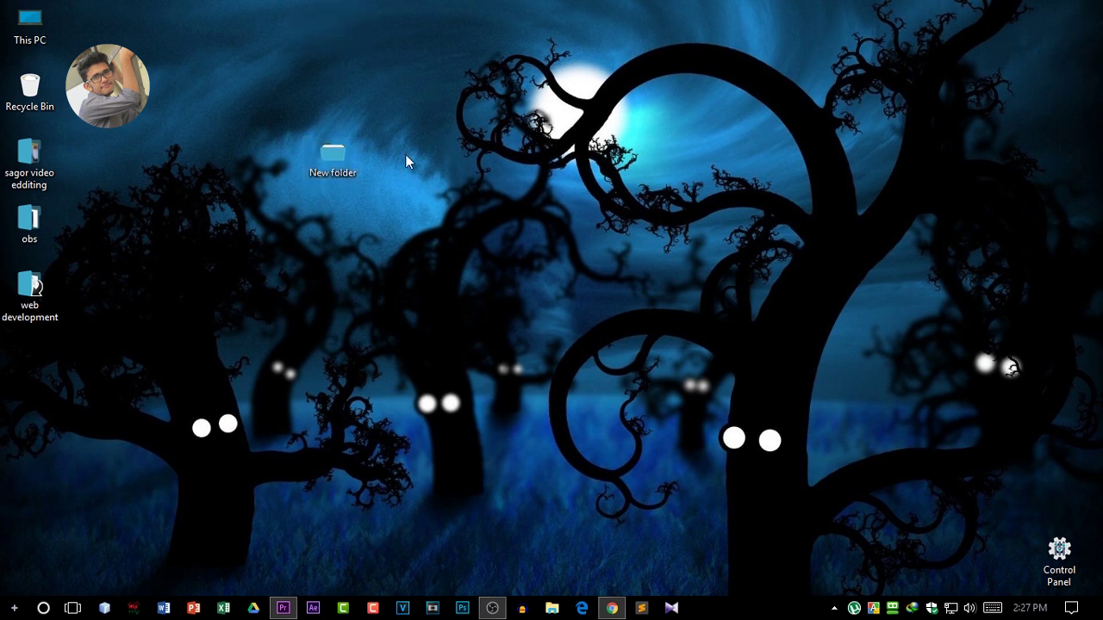
# - Open New folder on the desktop to check that it is accessible, and close its window
pyautogui.doubleClick(332, 159)
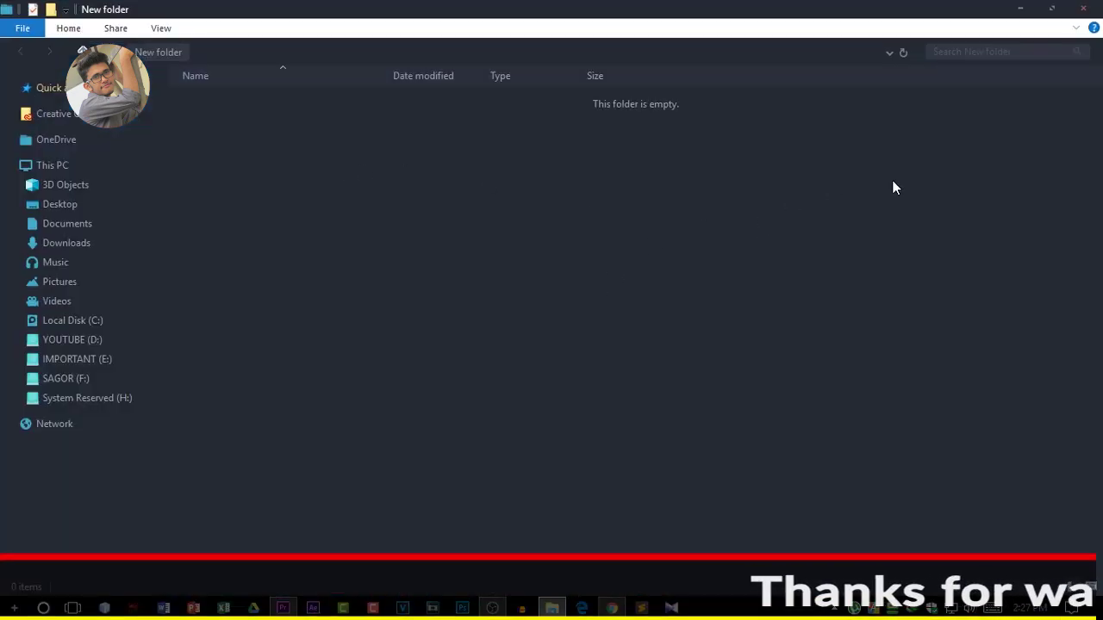
pyautogui.click(1078, 10)
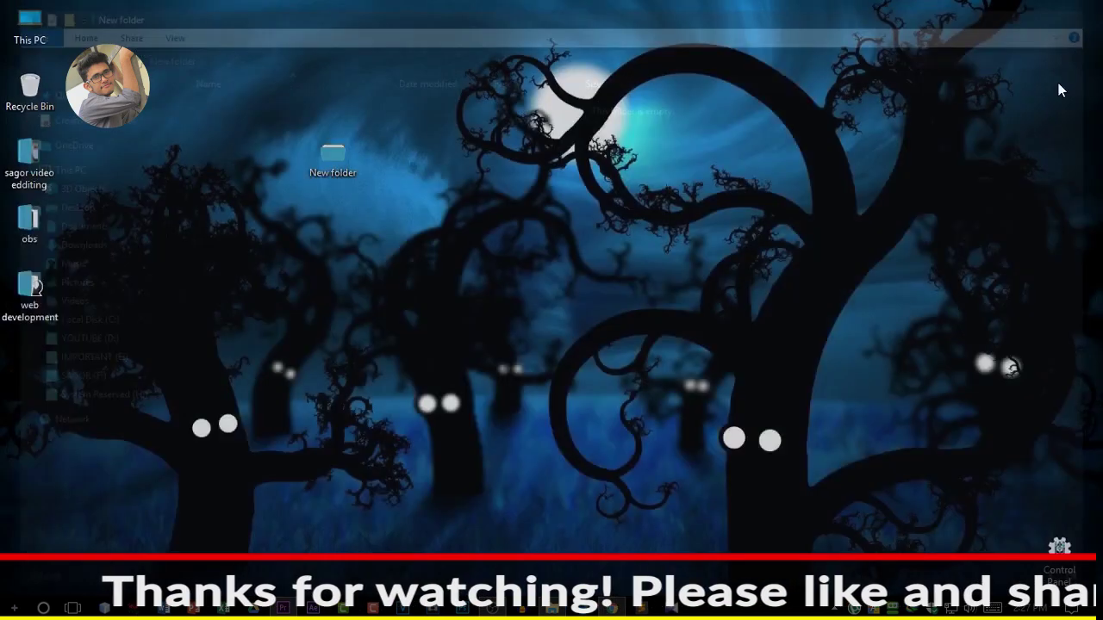
pyautogui.rightClick(450, 62)
pyautogui.click(476, 113)
pyautogui.rightClick(441, 95)
pyautogui.click(466, 143)
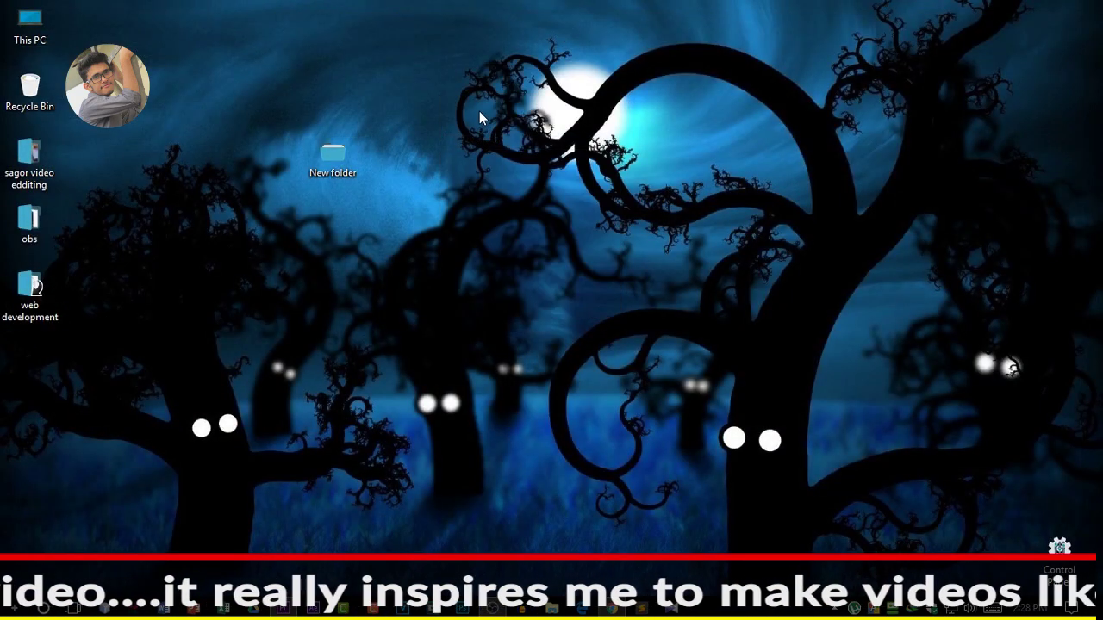
# - Open the permissions editor from the security properties of New folder and move its window fully into view
pyautogui.rightClick(332, 148)
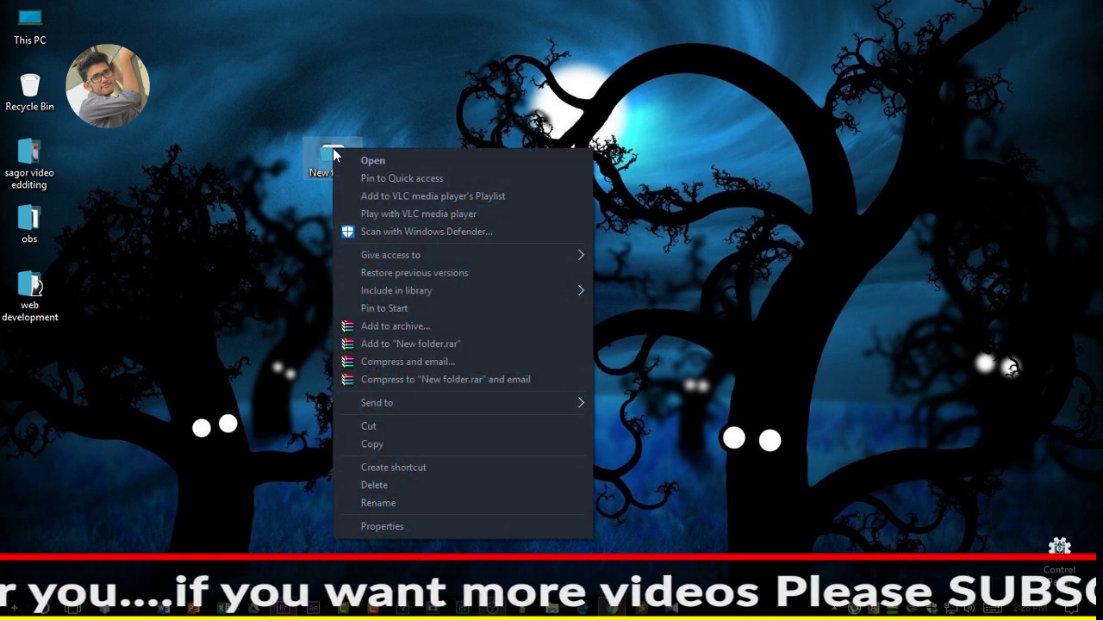
pyautogui.click(391, 527)
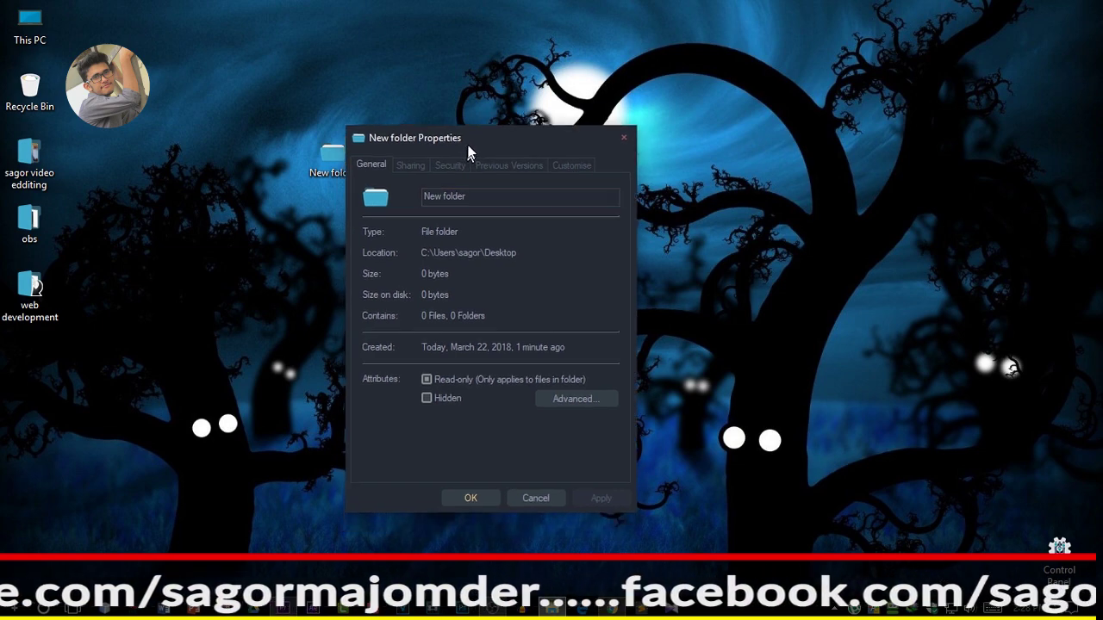
pyautogui.moveTo(468, 153); pyautogui.dragTo(492, 57)
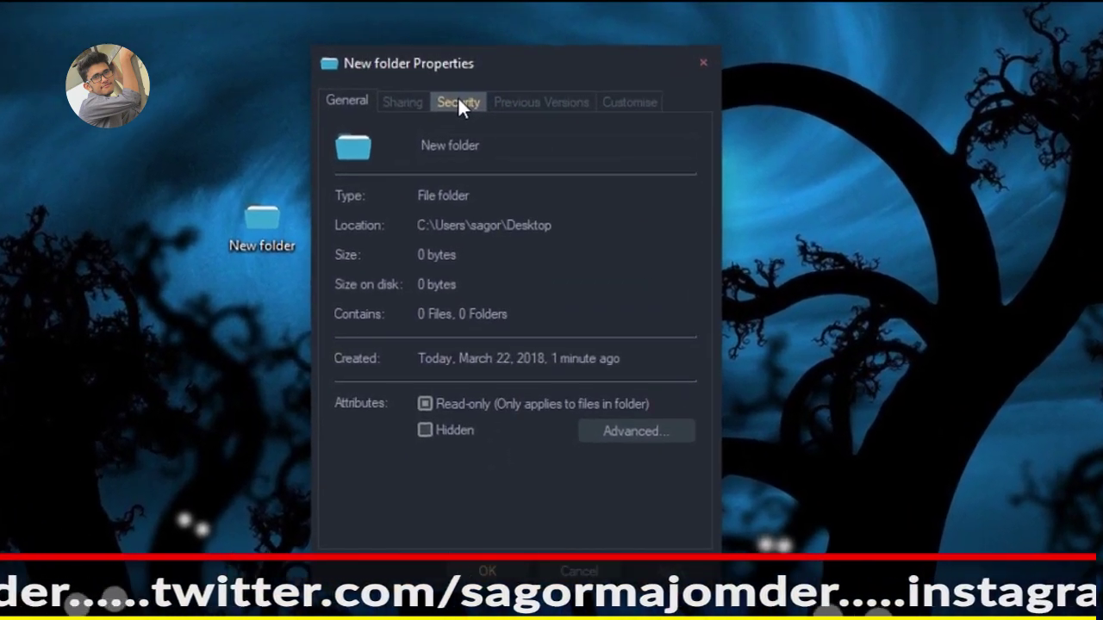
pyautogui.click(457, 102)
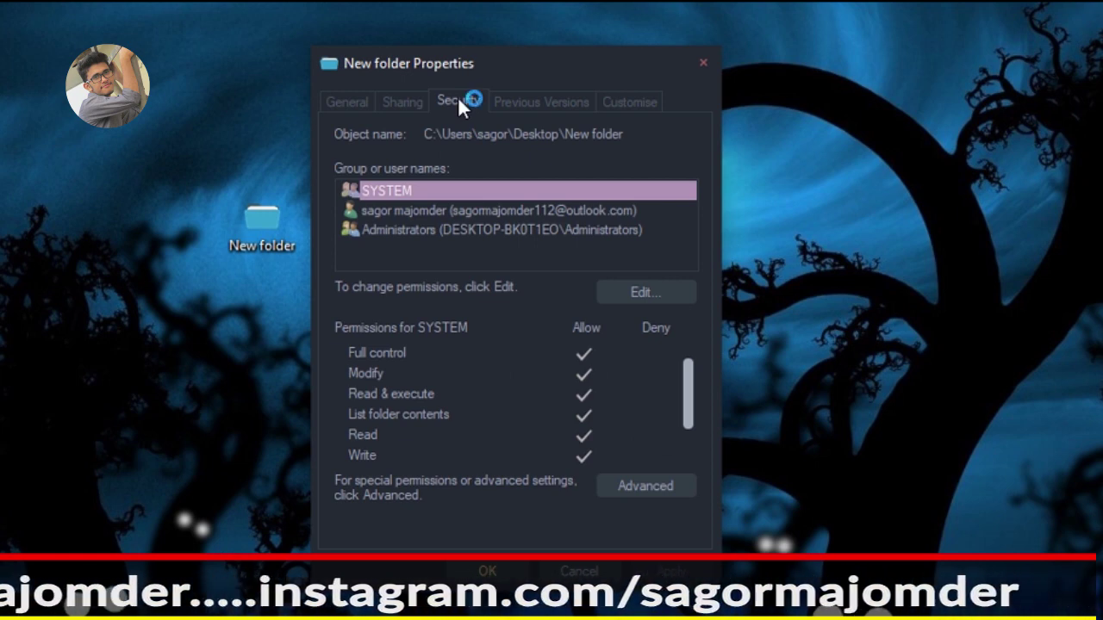
pyautogui.click(637, 291)
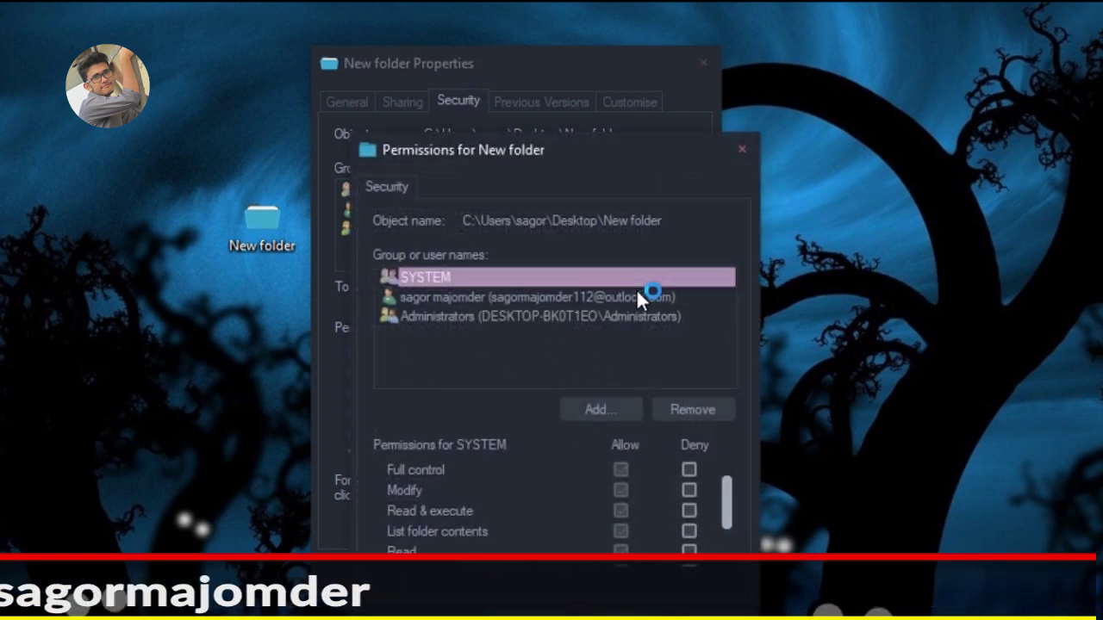
pyautogui.moveTo(479, 149); pyautogui.dragTo(446, 119)
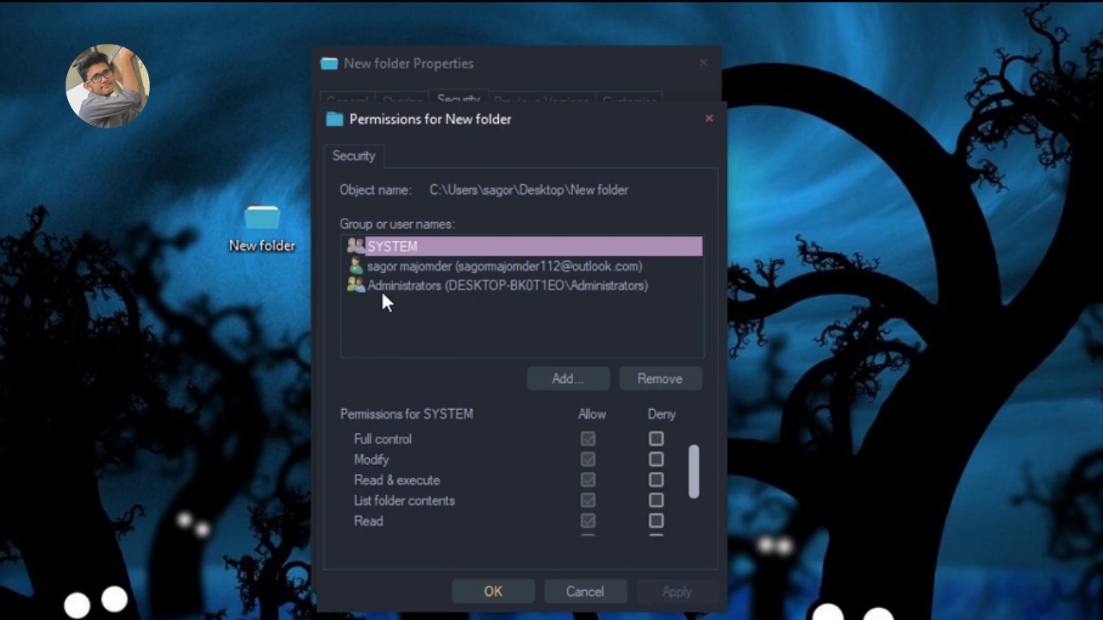
# - Deny Full control of New folder to Administrators, apply and accept the deny entry, and close the folder's properties
pyautogui.click(450, 285)
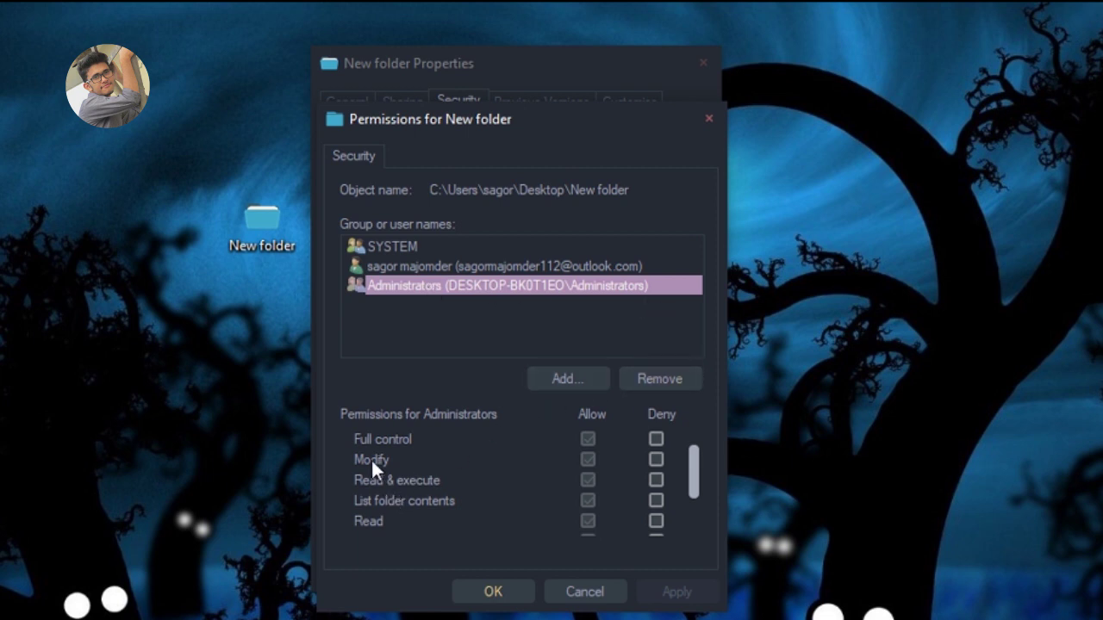
pyautogui.click(354, 438)
pyautogui.click(656, 439)
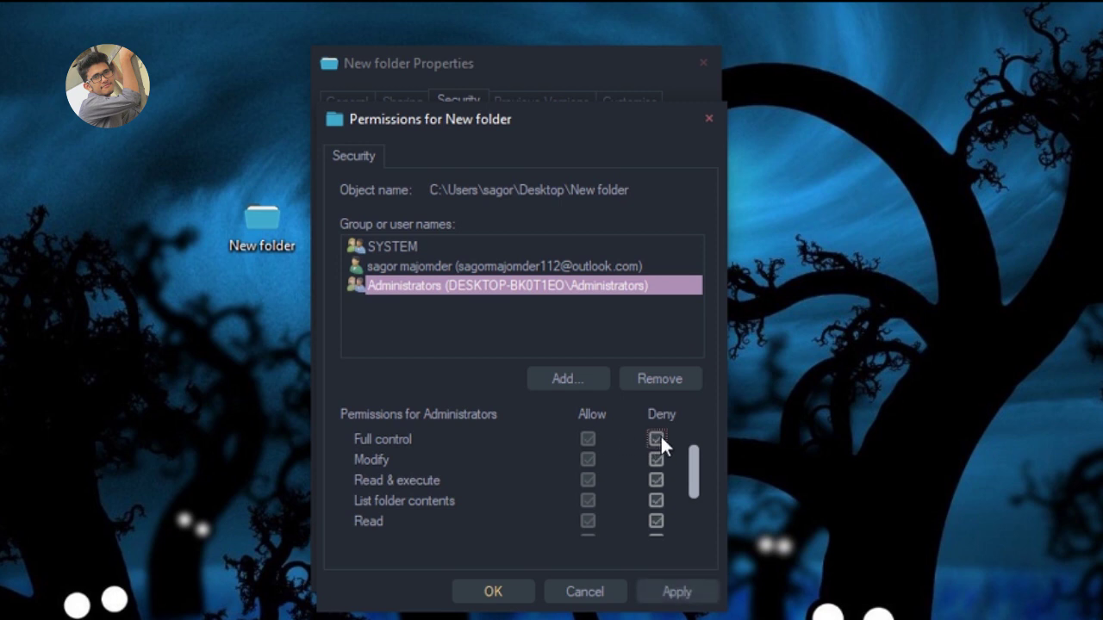
pyautogui.scroll(-1, 648, 491)
pyautogui.scroll(1, 651, 499)
pyautogui.click(682, 592)
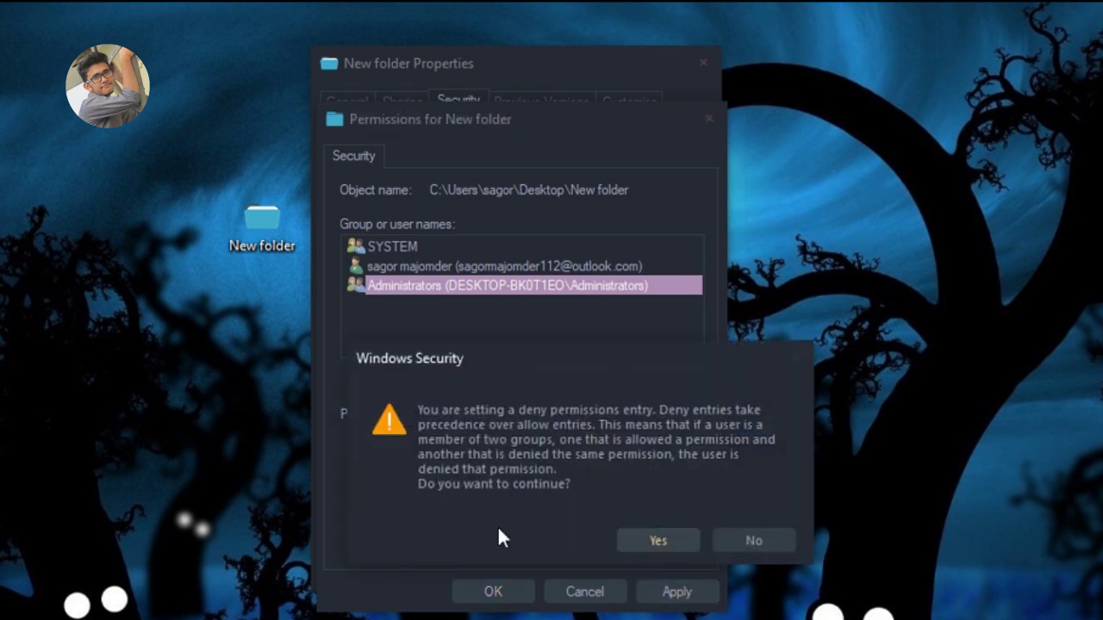
pyautogui.click(681, 539)
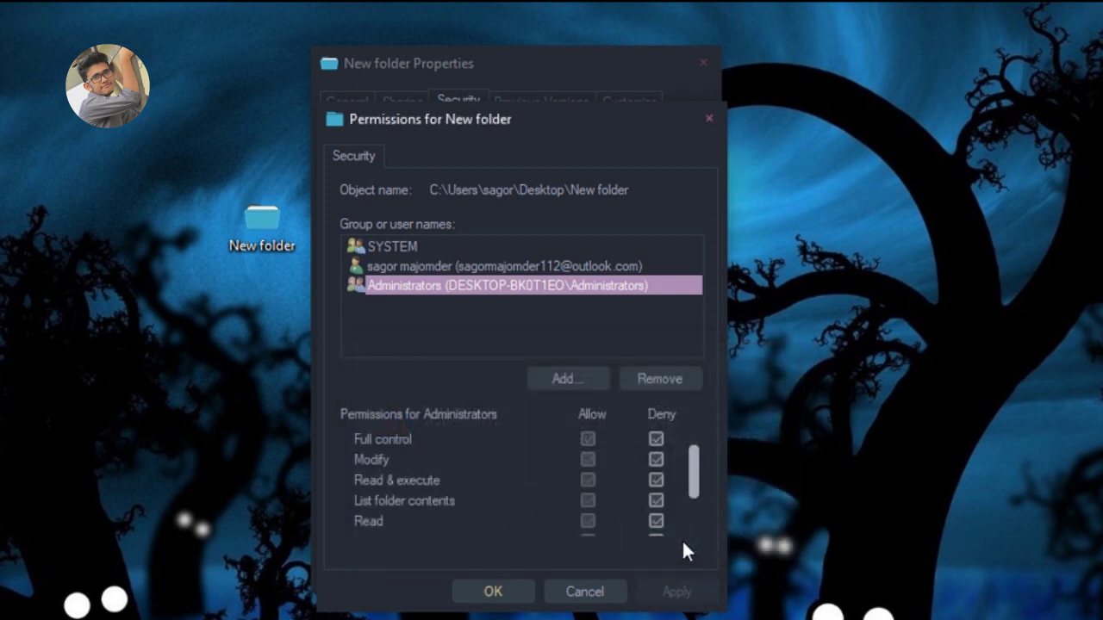
pyautogui.click(510, 589)
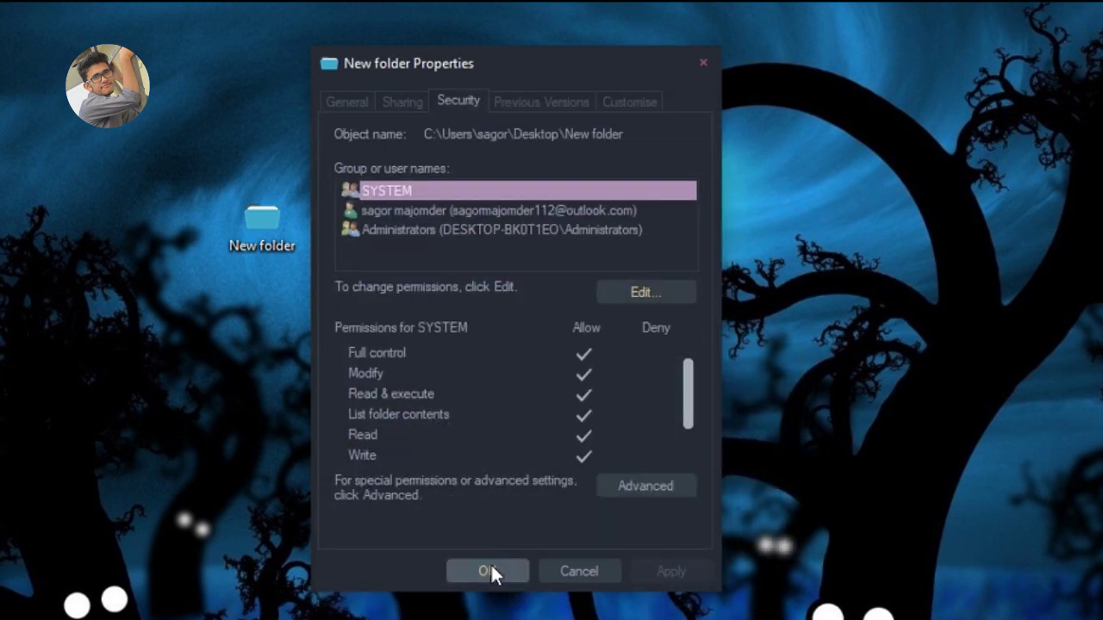
pyautogui.click(490, 571)
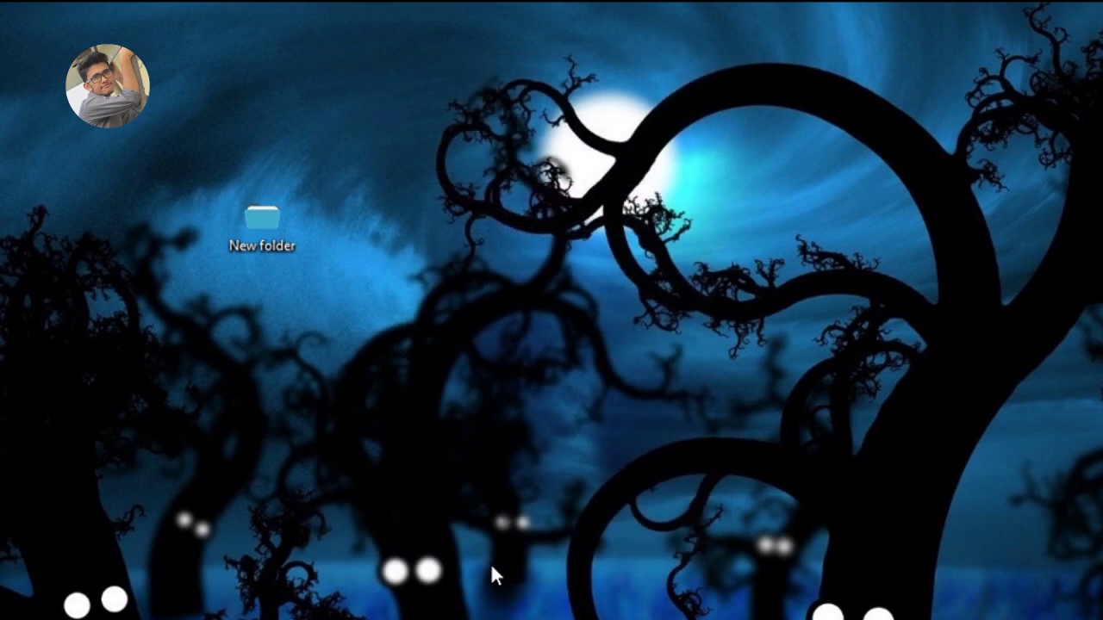
# - Try to open the locked New folder, request permanent access to it, and dismiss the dialog
pyautogui.click(339, 267)
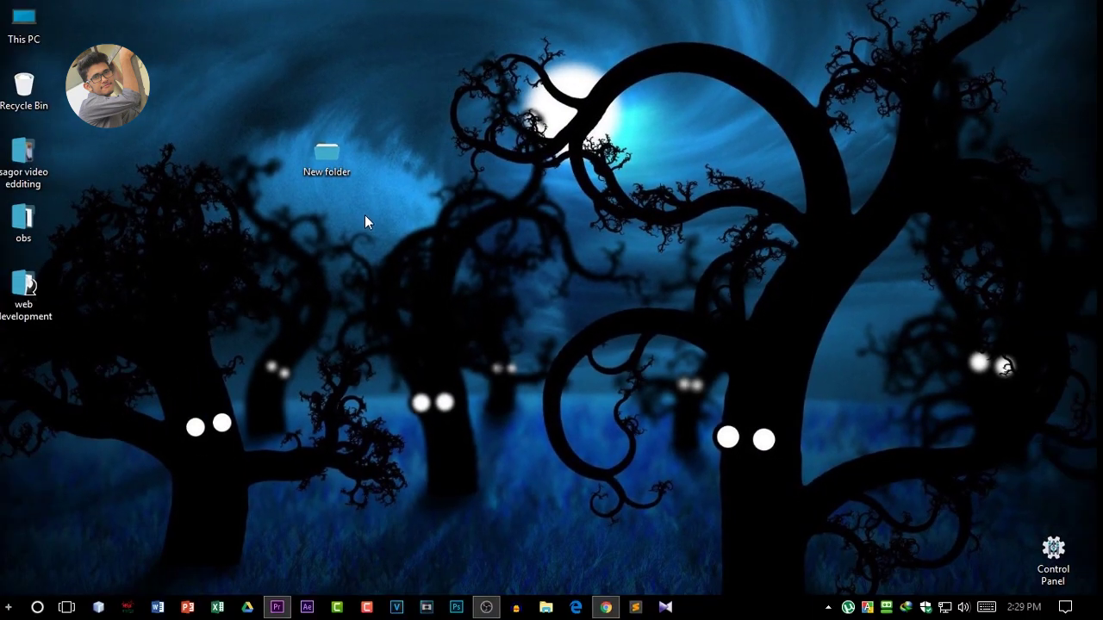
pyautogui.doubleClick(325, 159)
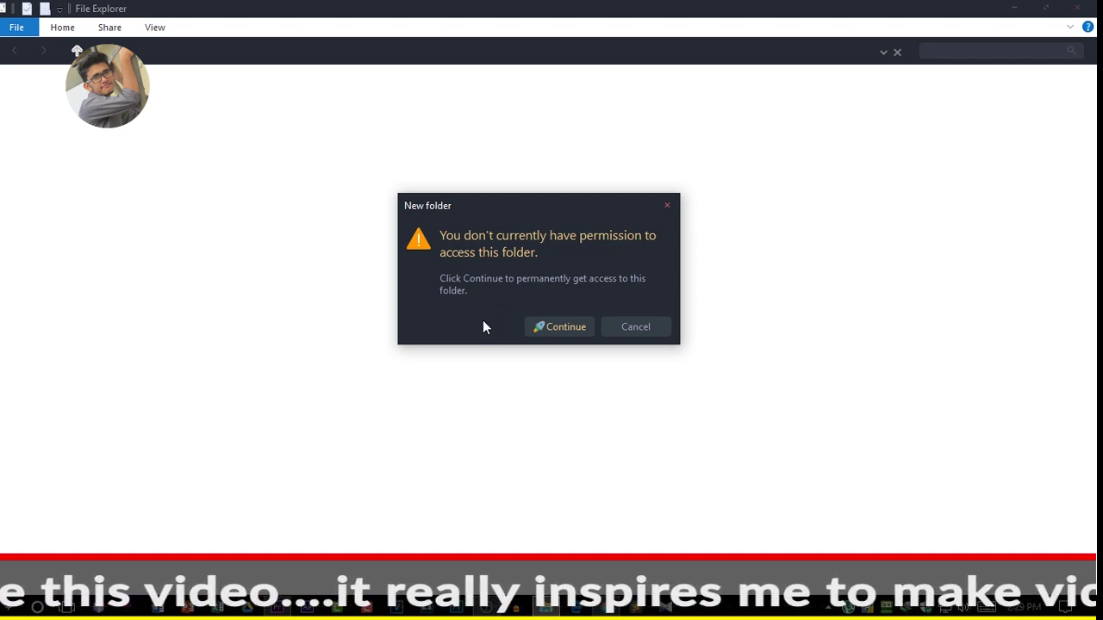
pyautogui.click(563, 329)
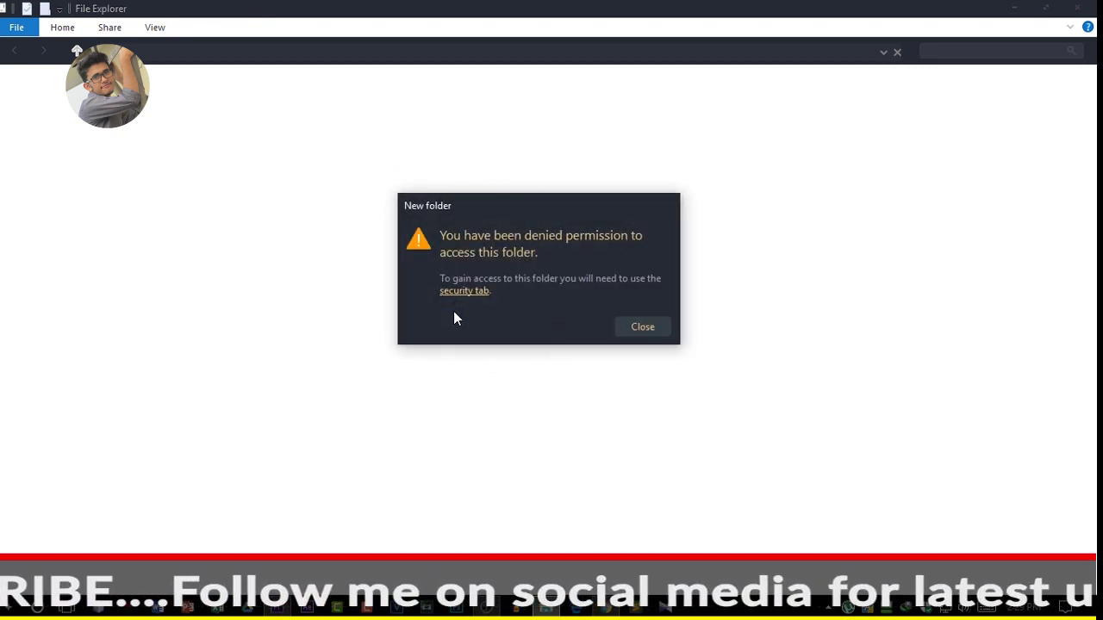
pyautogui.click(642, 327)
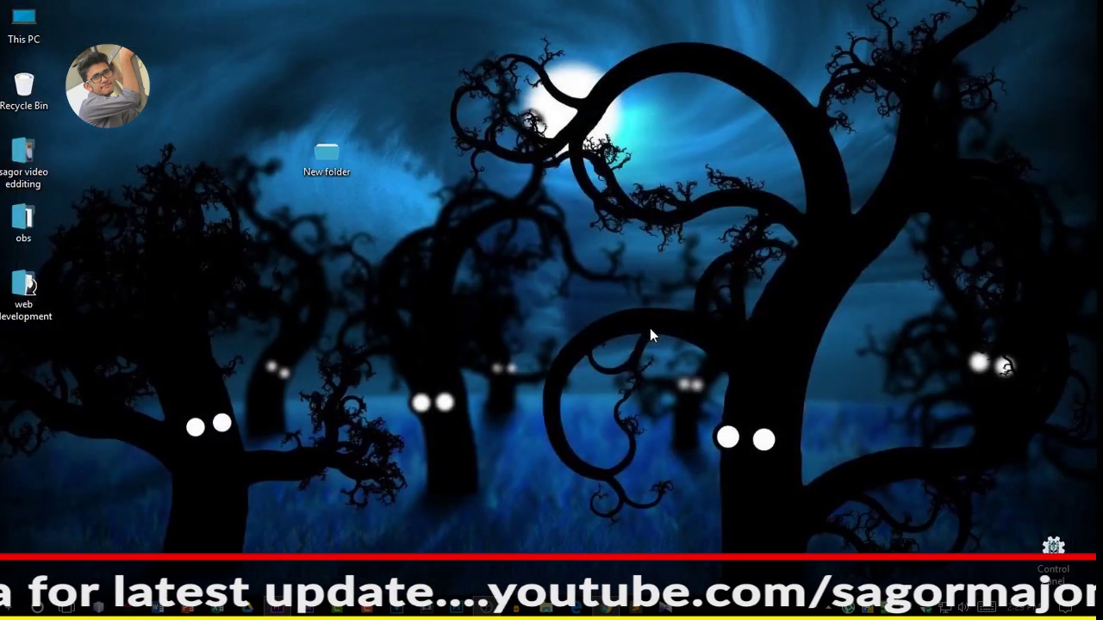
pyautogui.click(411, 170)
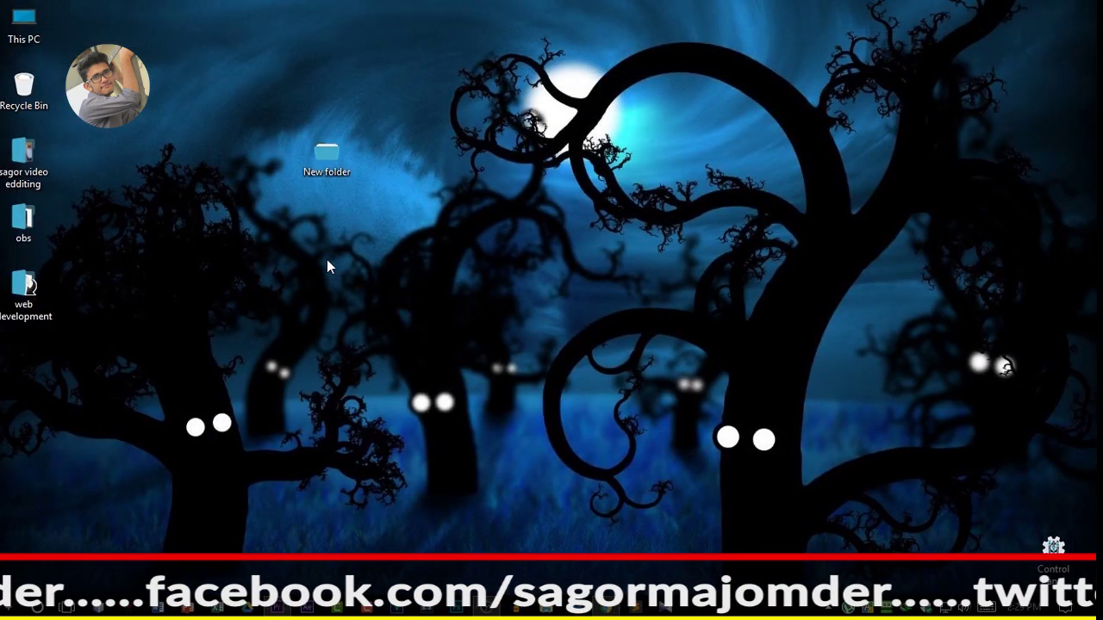
# - Reopen the permissions editor from the security properties of New folder
pyautogui.rightClick(326, 155)
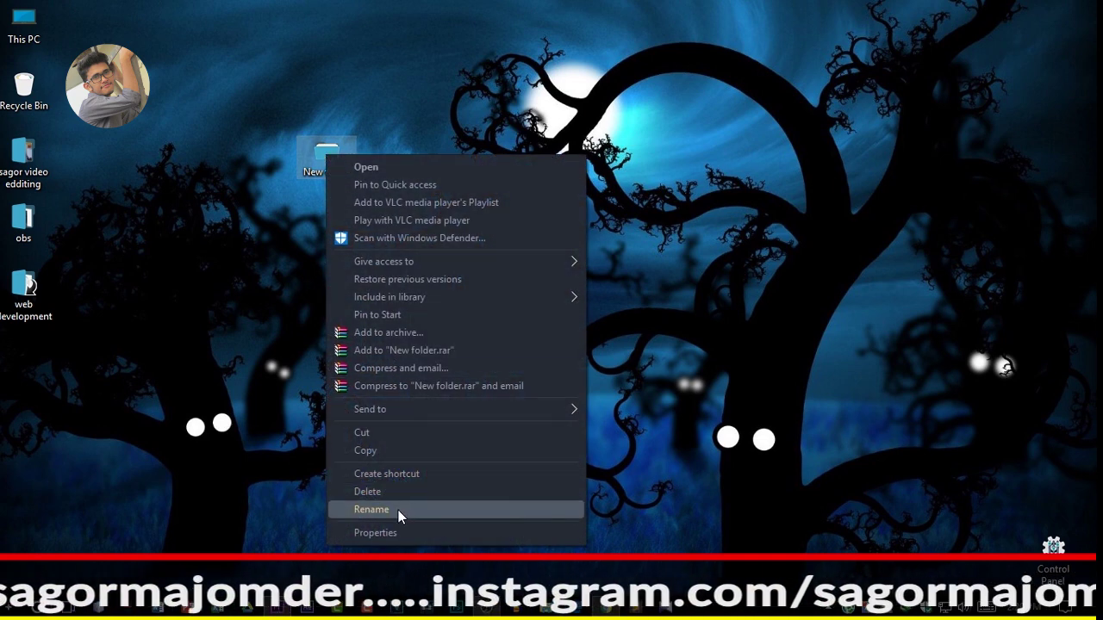
pyautogui.click(383, 534)
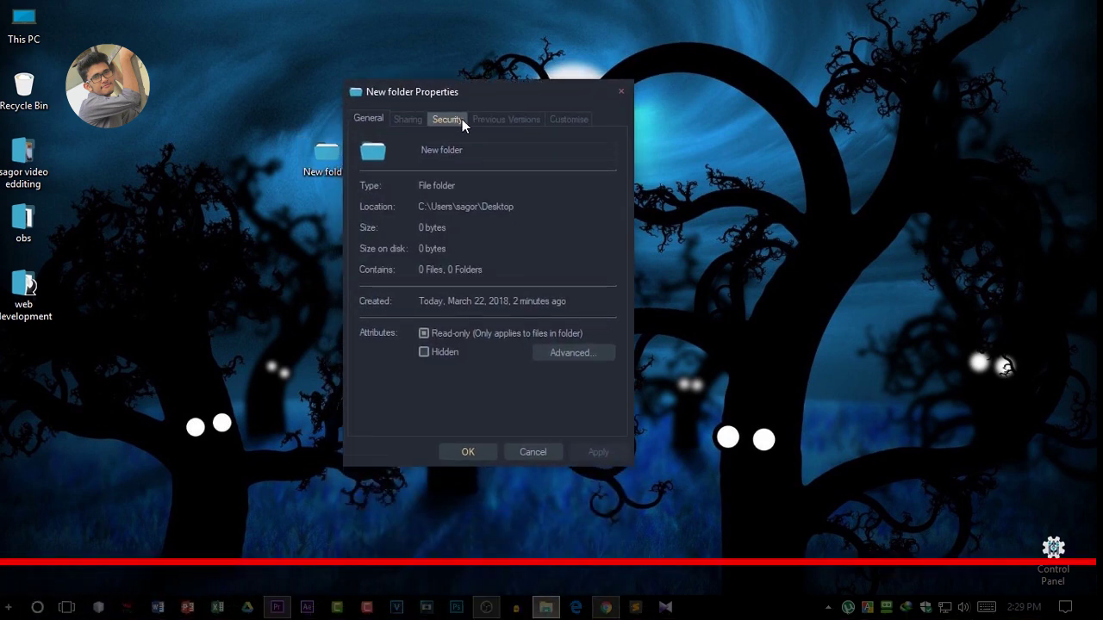
pyautogui.click(462, 119)
pyautogui.click(576, 254)
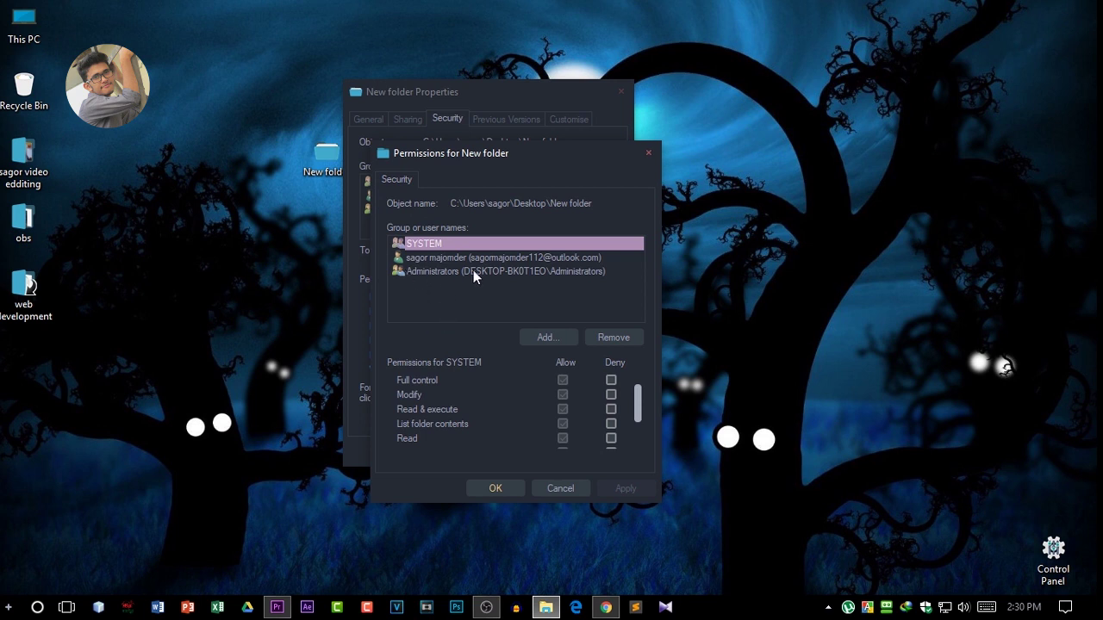
# - Clear the Full control denial for Administrators on New folder, apply the change and close the folder's properties
pyautogui.click(446, 270)
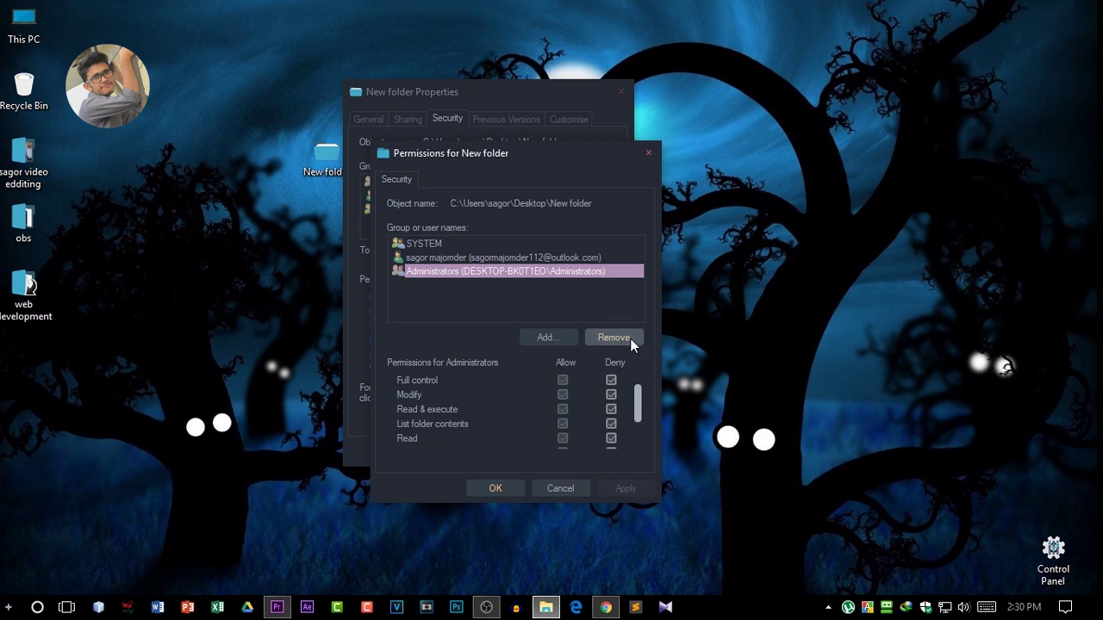
pyautogui.click(611, 380)
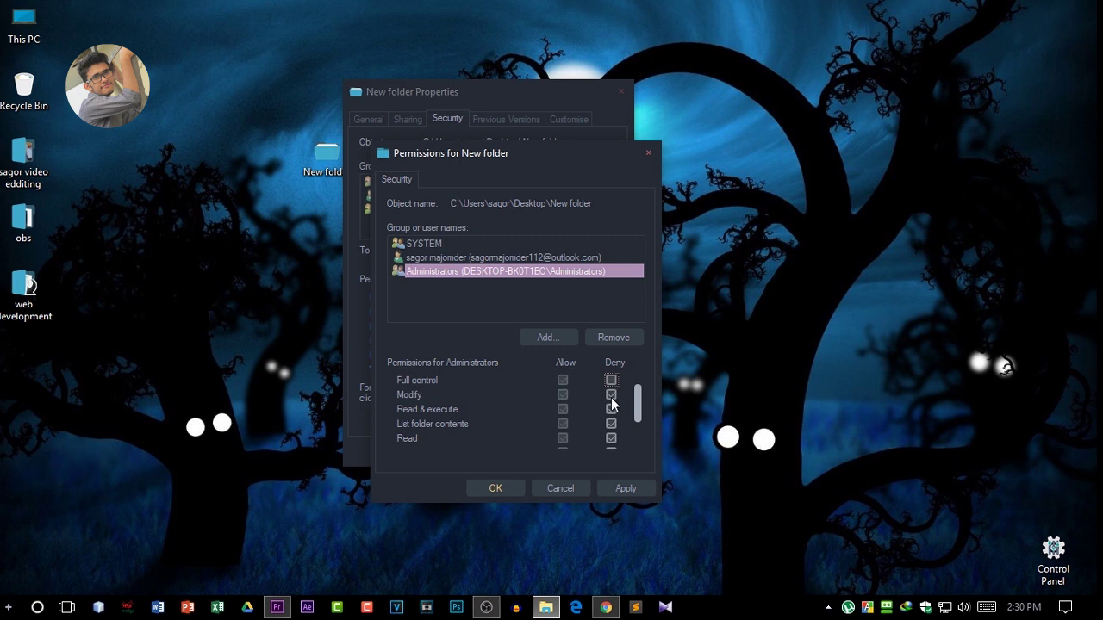
pyautogui.scroll(-1, 615, 423)
pyautogui.scroll(1, 614, 412)
pyautogui.click(609, 381)
pyautogui.click(618, 385)
pyautogui.scroll(-1, 622, 399)
pyautogui.scroll(1, 622, 403)
pyautogui.click(619, 487)
pyautogui.click(514, 488)
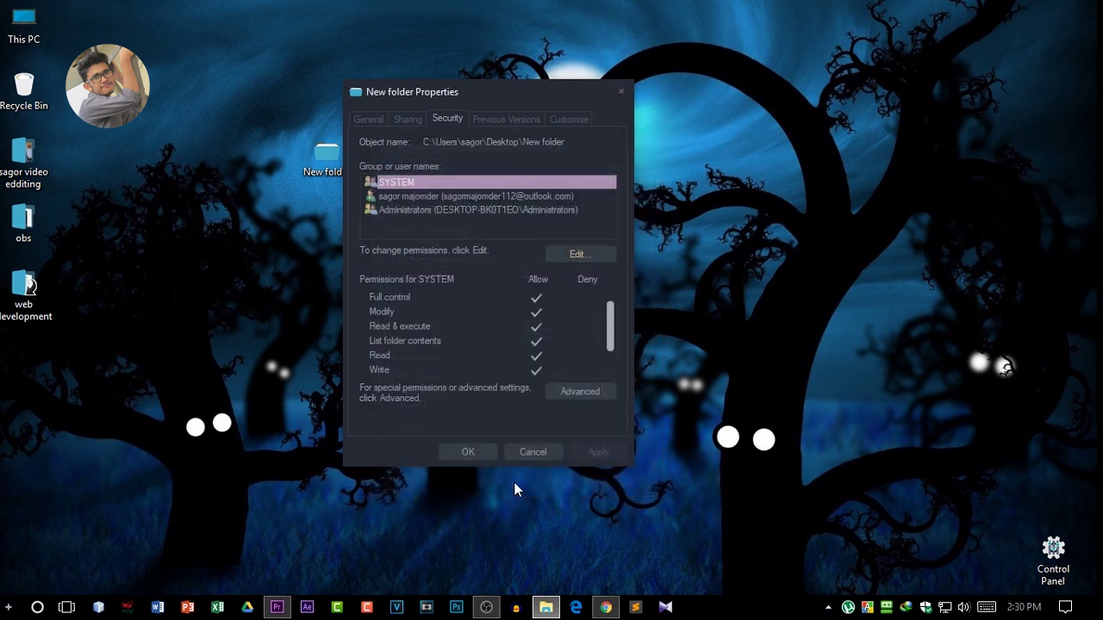
pyautogui.click(479, 454)
# - Open the unlocked New folder to verify access to it, and close its window
pyautogui.doubleClick(327, 157)
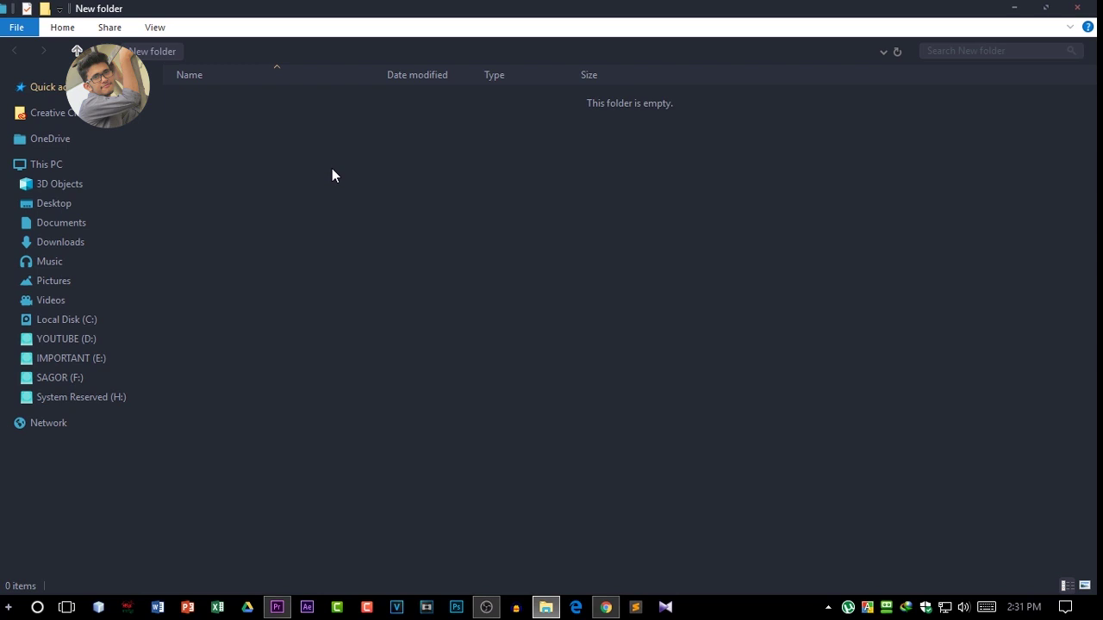
pyautogui.click(1076, 8)
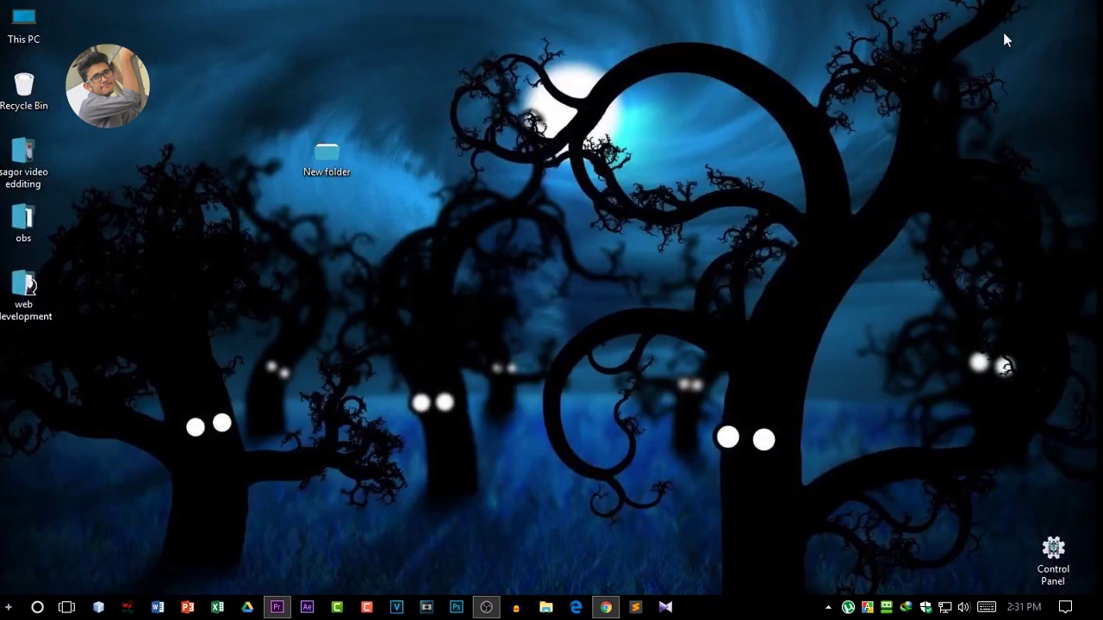
pyautogui.rightClick(587, 53)
pyautogui.click(610, 96)
pyautogui.rightClick(515, 114)
pyautogui.click(550, 164)
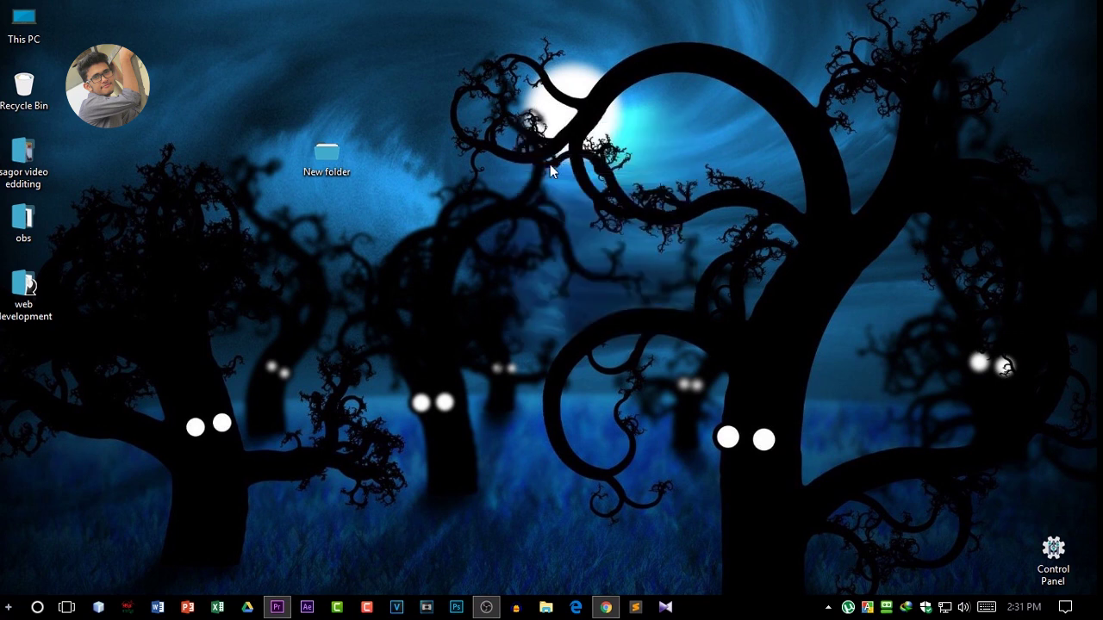